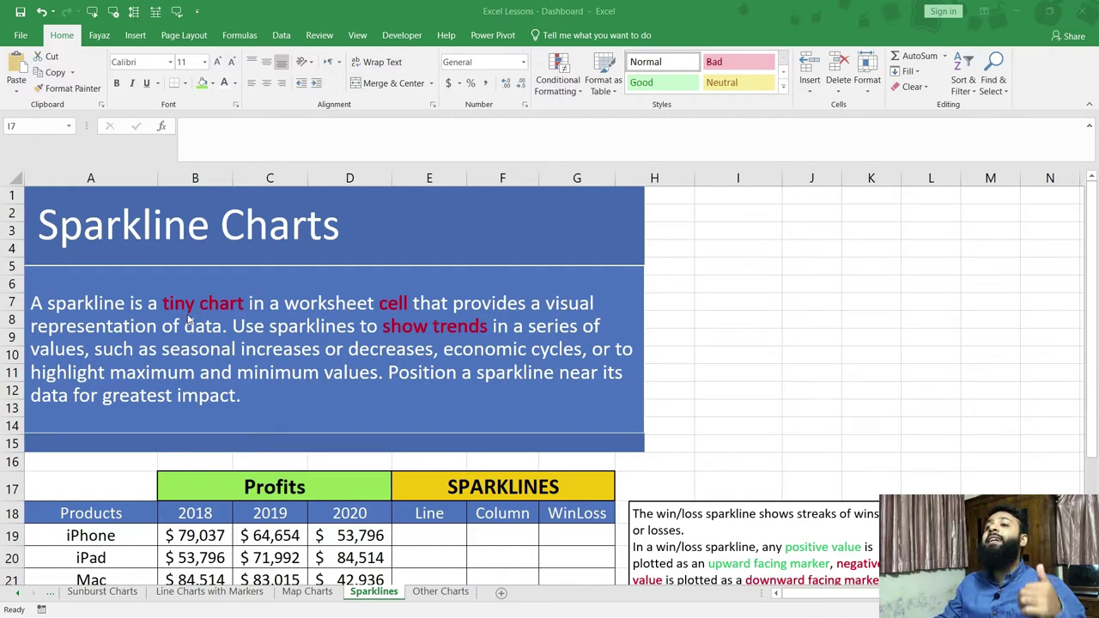
Step: Review the product names and 2018–2020 profit columns, then select cell E19
left_click(756, 424)
left_click(731, 429)
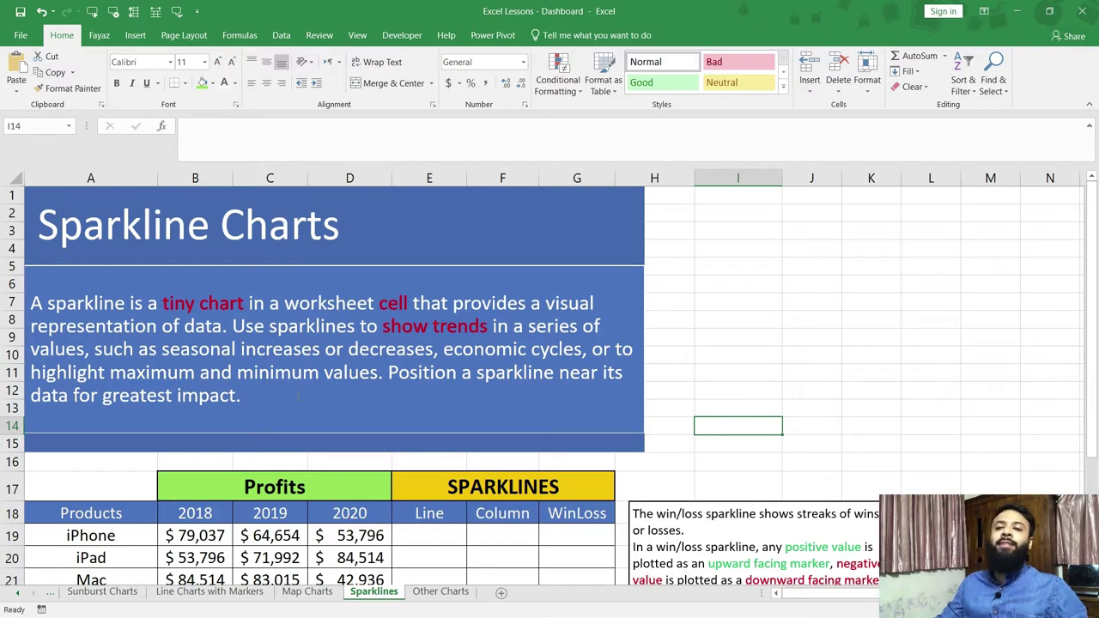
scroll(297, 396, "down", 4)
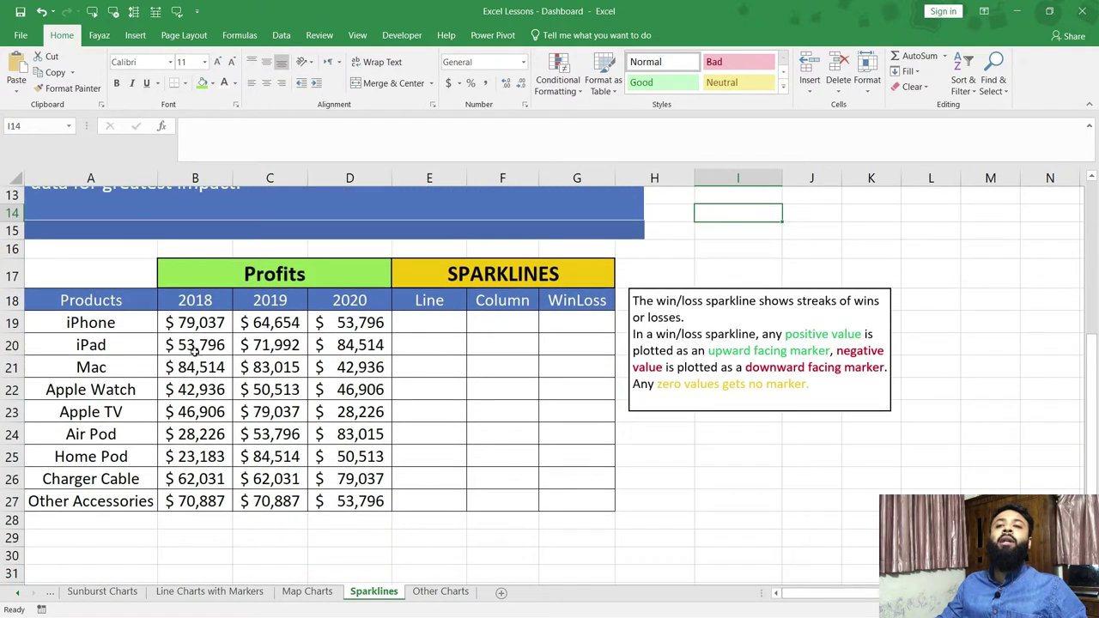
left_click_drag(121, 323, 119, 502)
left_click(187, 300)
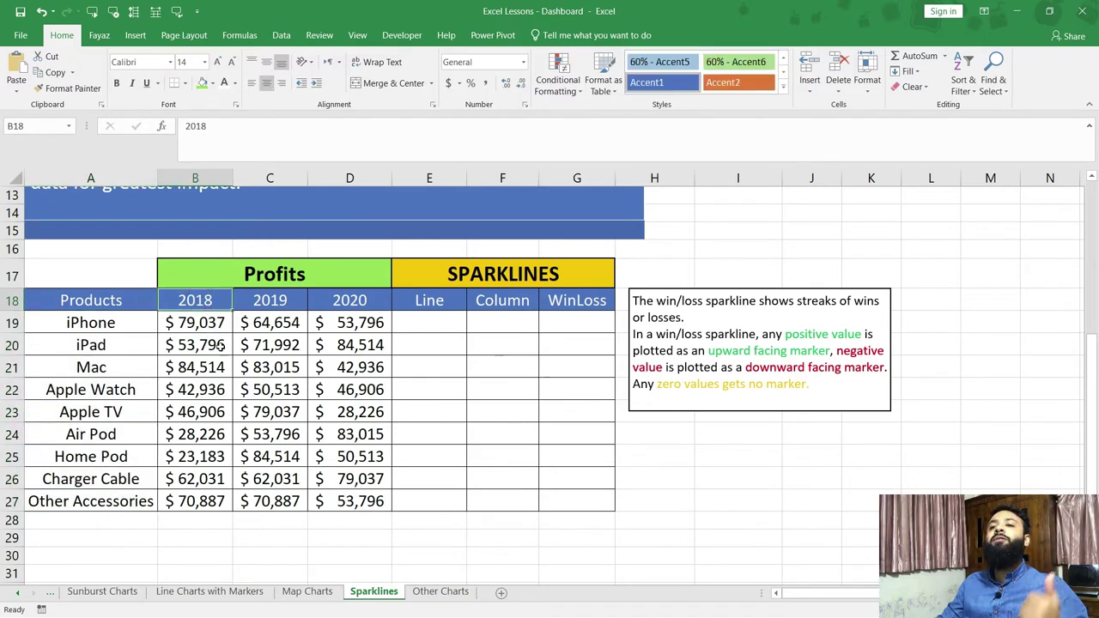
left_click(271, 301)
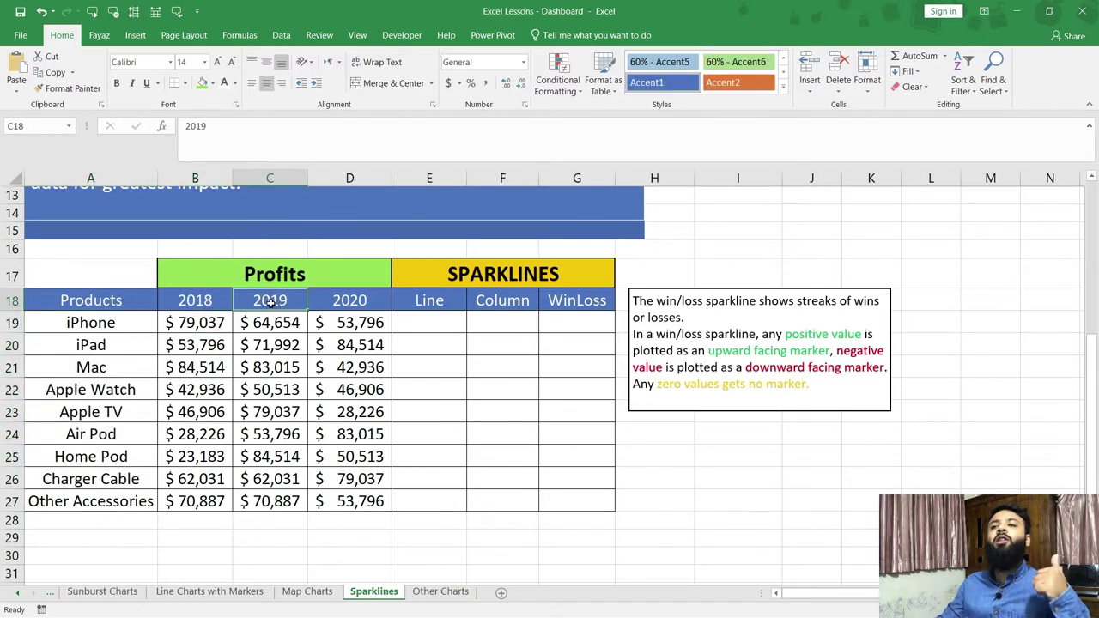
left_click(345, 308)
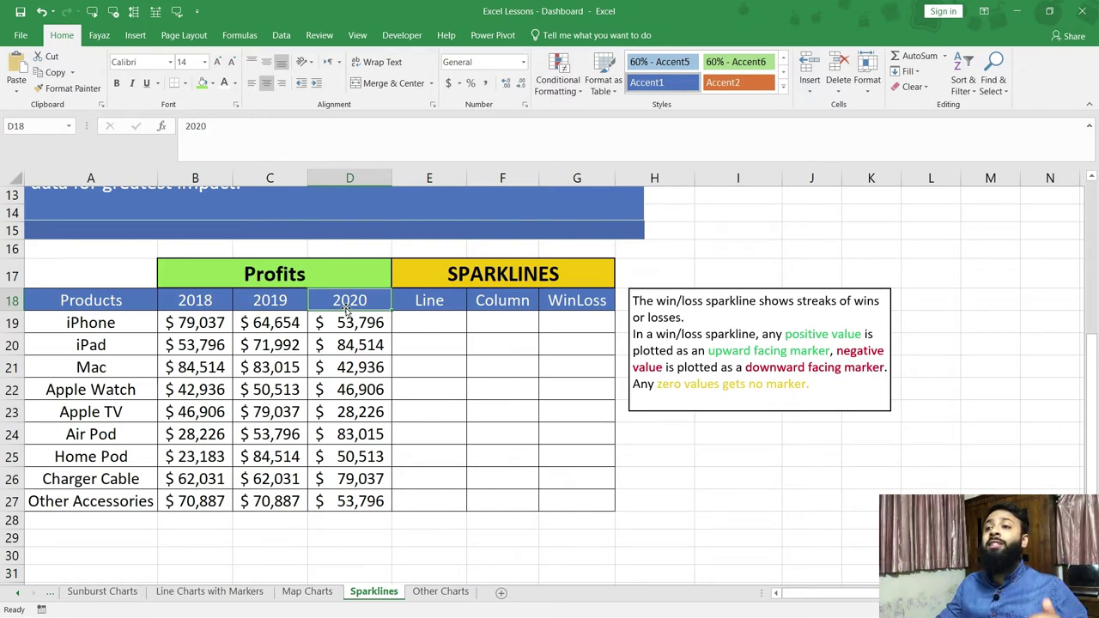
left_click(420, 321)
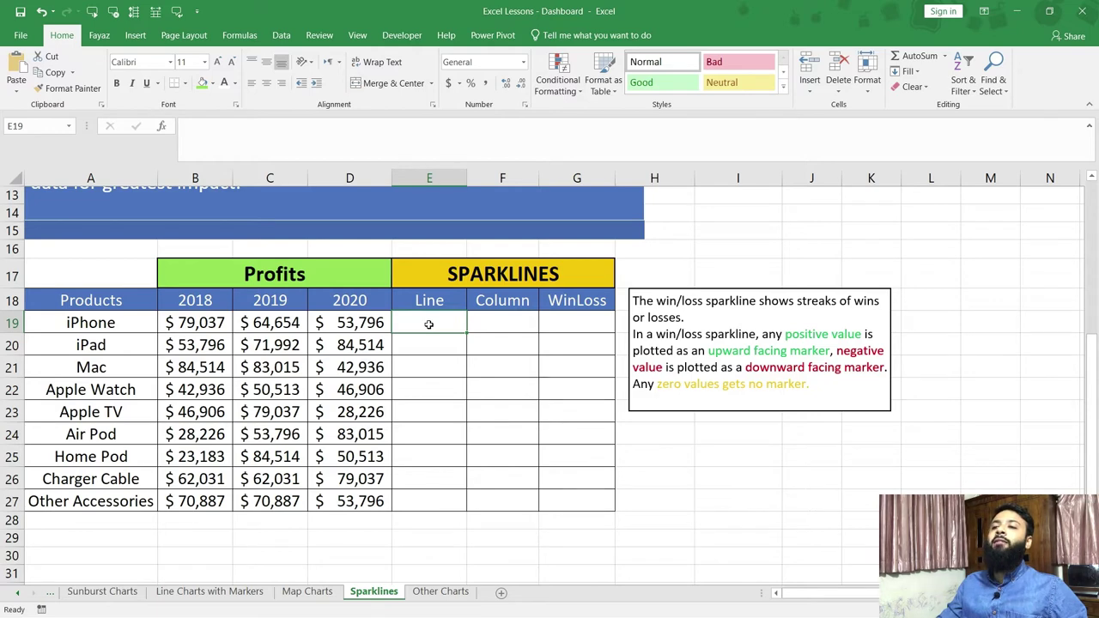
Step: Preview ordinary line and column charts, then open the Line sparkline dialog for E19
left_click(134, 35)
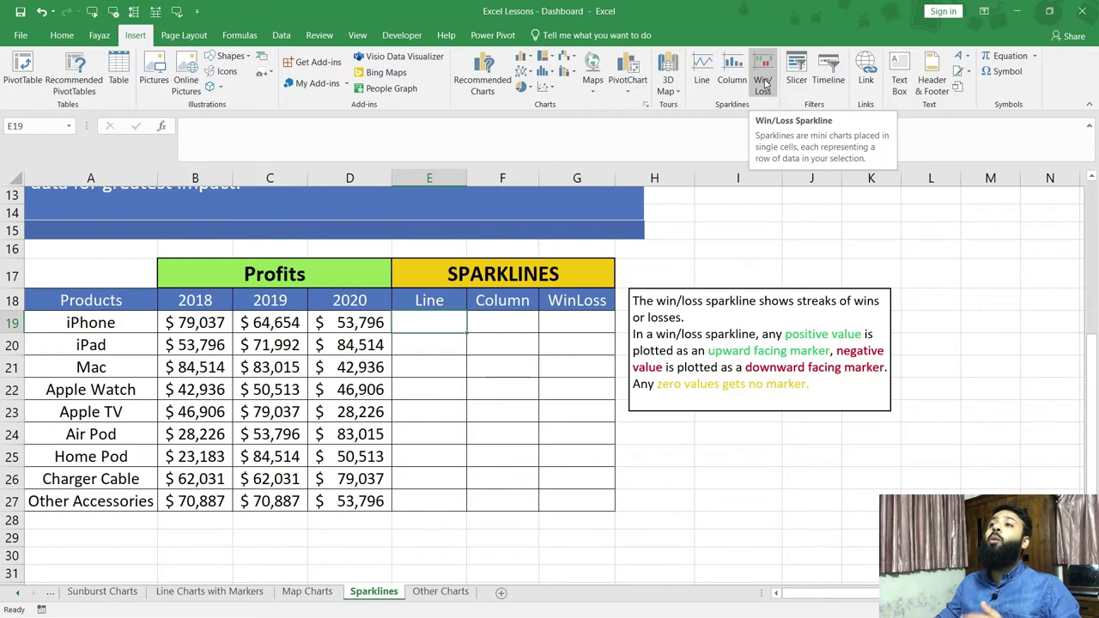
left_click(524, 72)
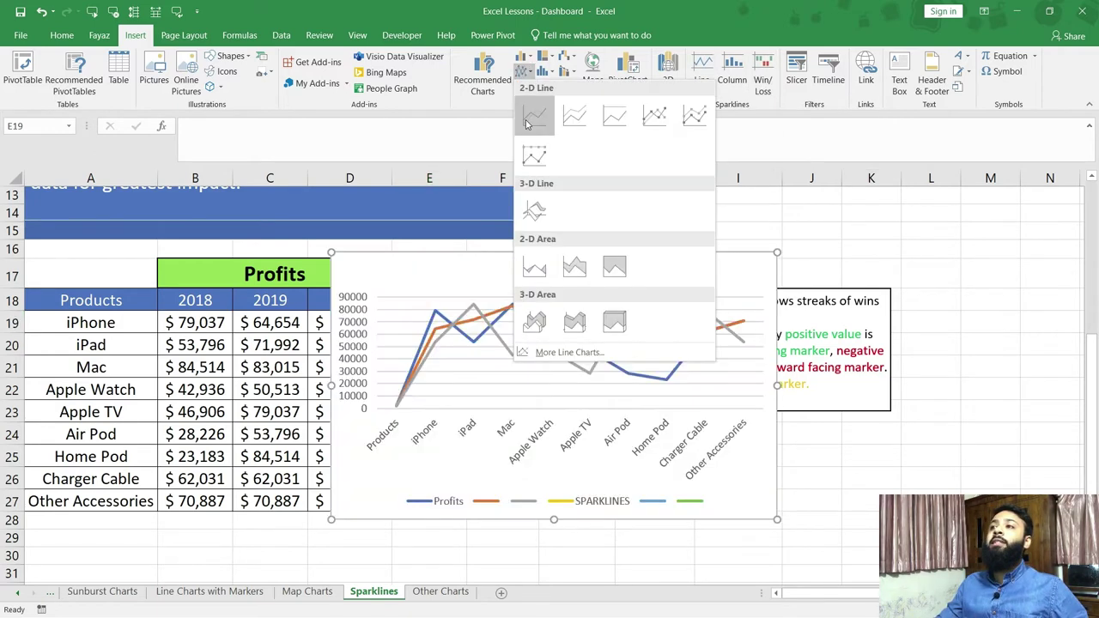
left_click(652, 28)
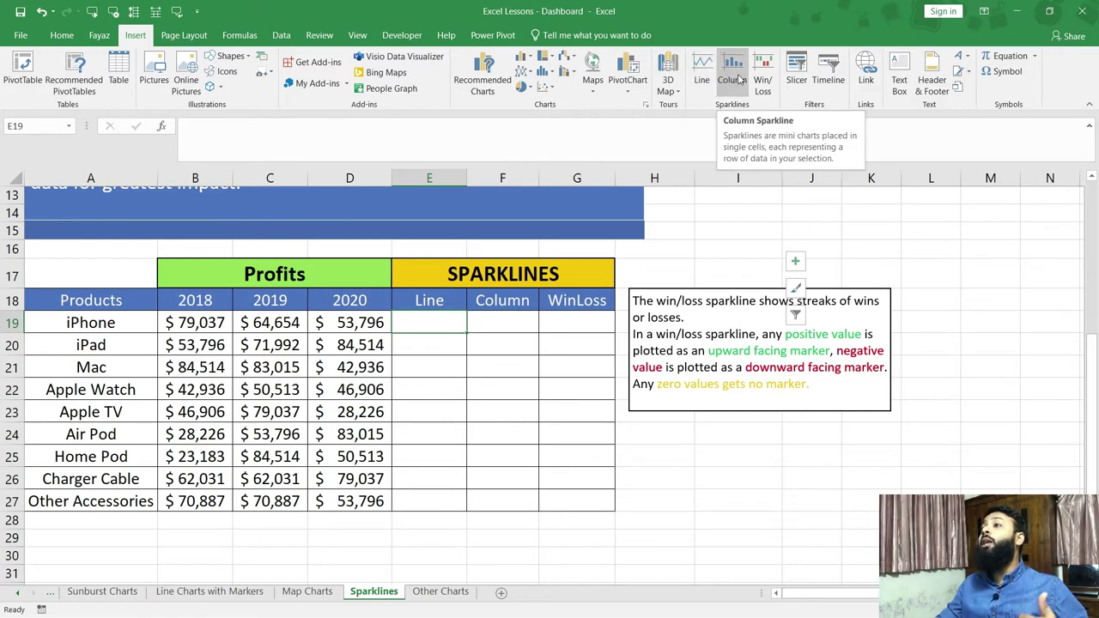
left_click(525, 57)
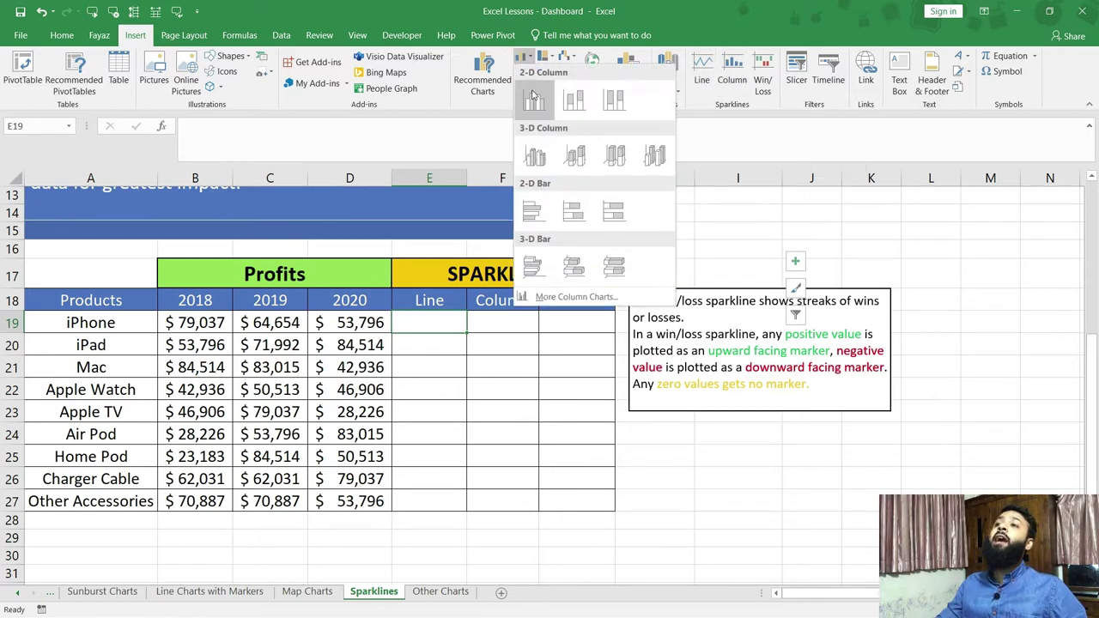
key("Escape")
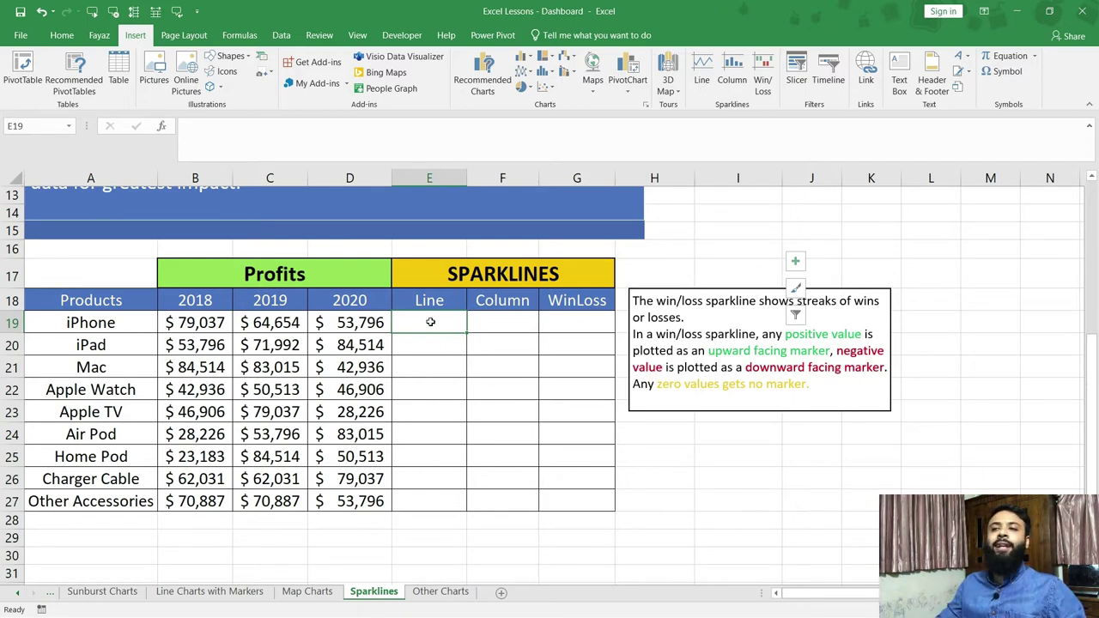
left_click(703, 70)
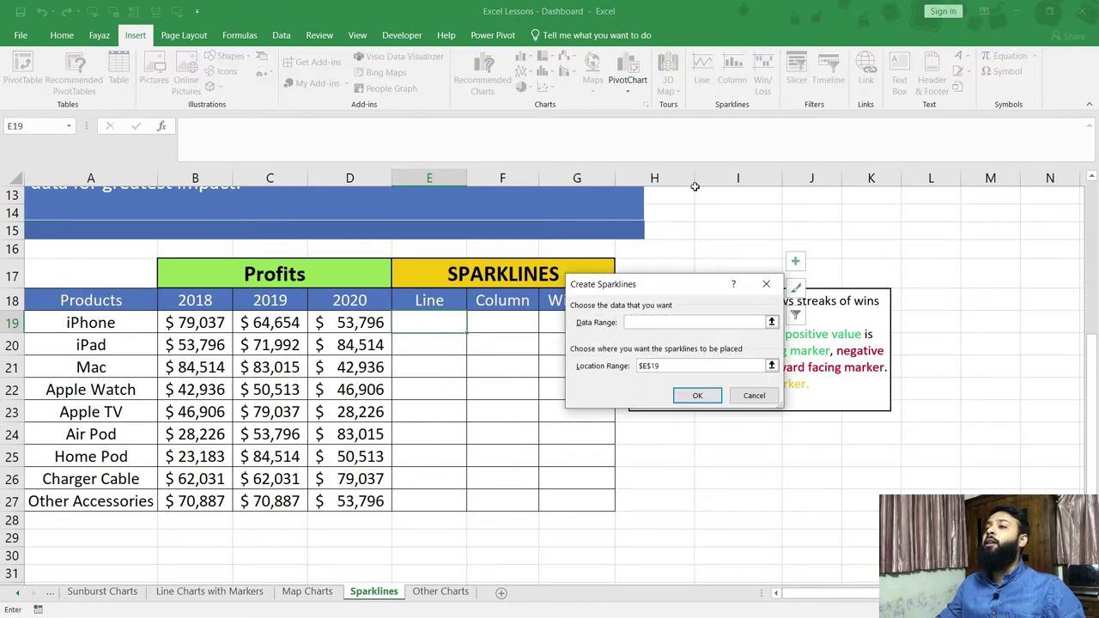
Step: Create a line sparkline in E19 from iPhone's profits in B19:D19
left_click_drag(687, 287, 659, 201)
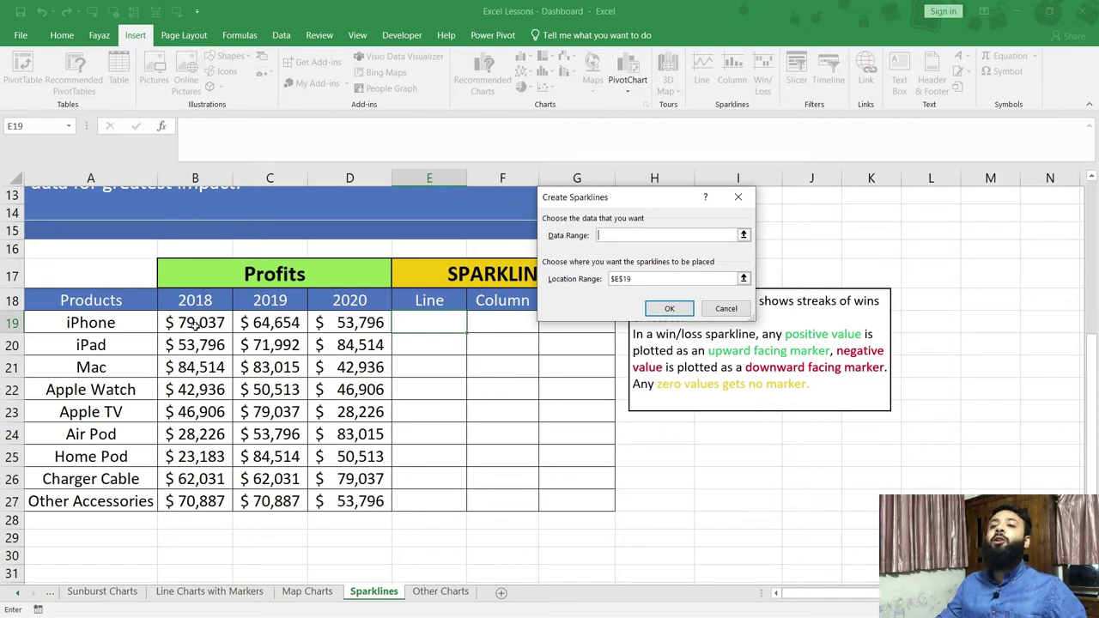
left_click_drag(196, 324, 339, 320)
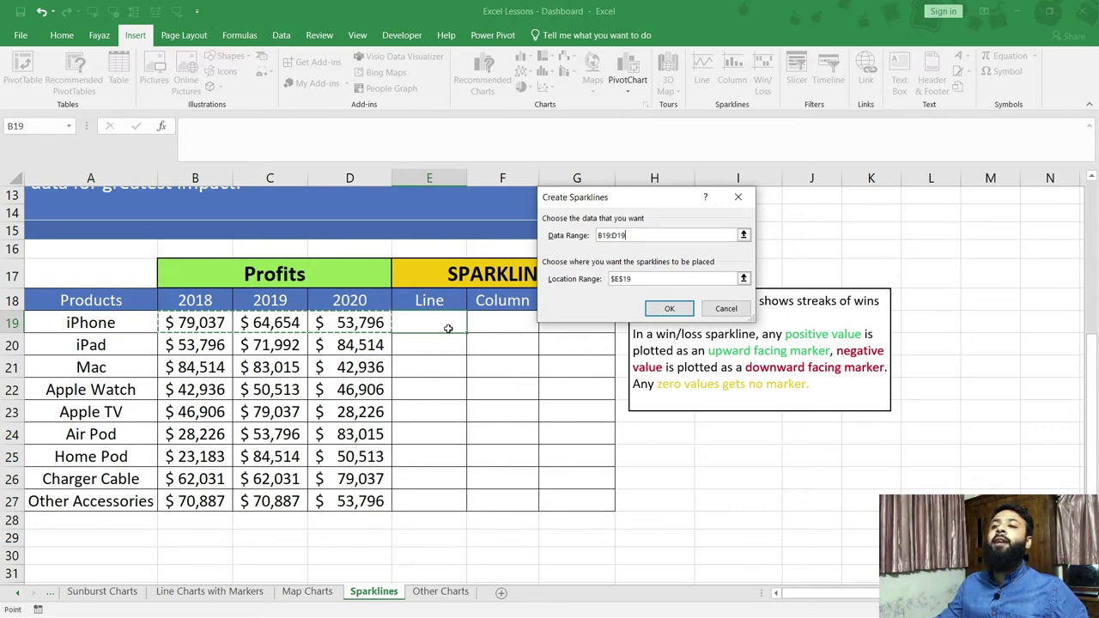
left_click(631, 280)
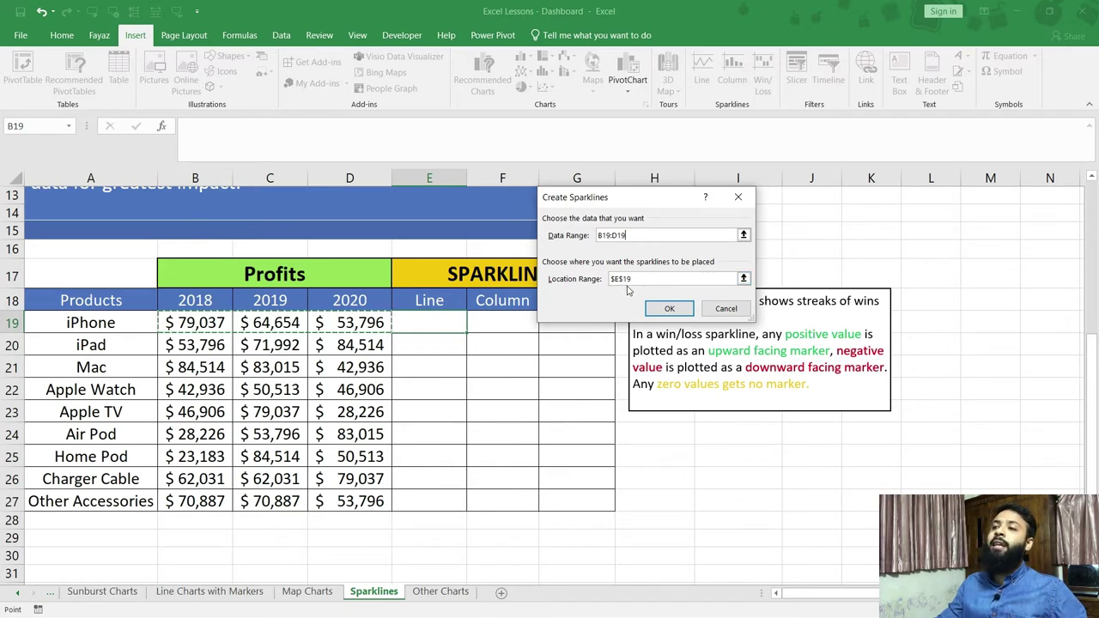
left_click(659, 310)
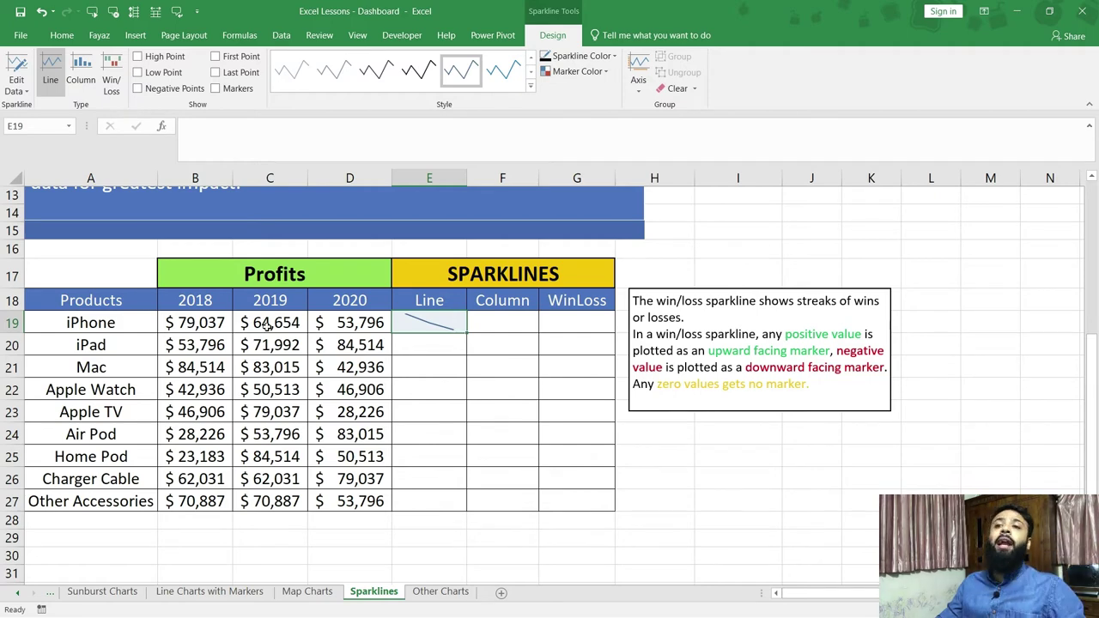
left_click(177, 328)
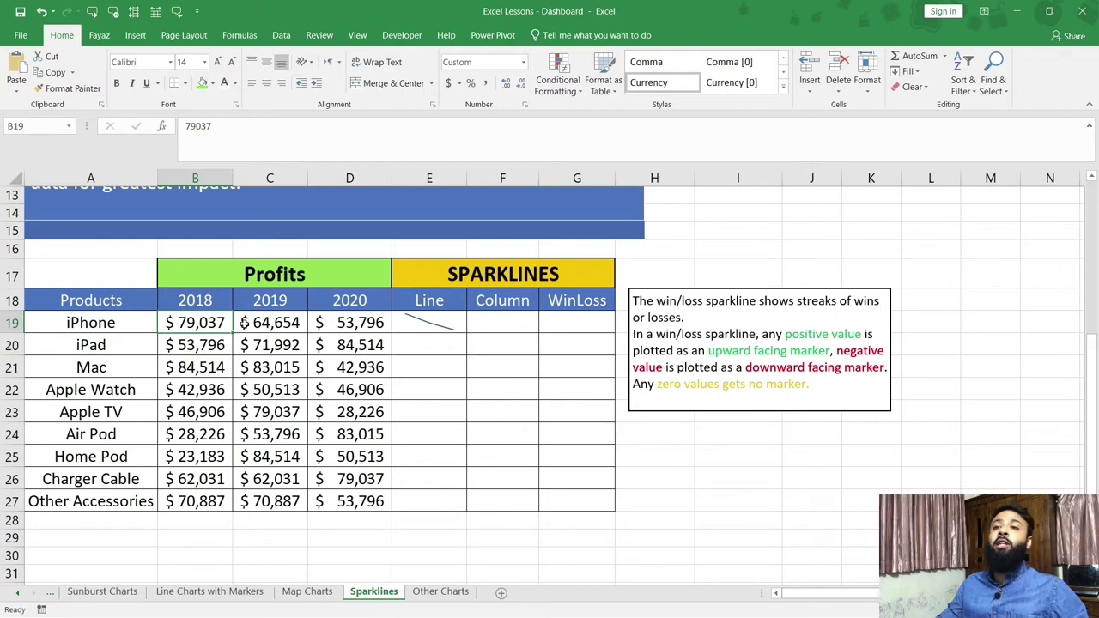
left_click(244, 324)
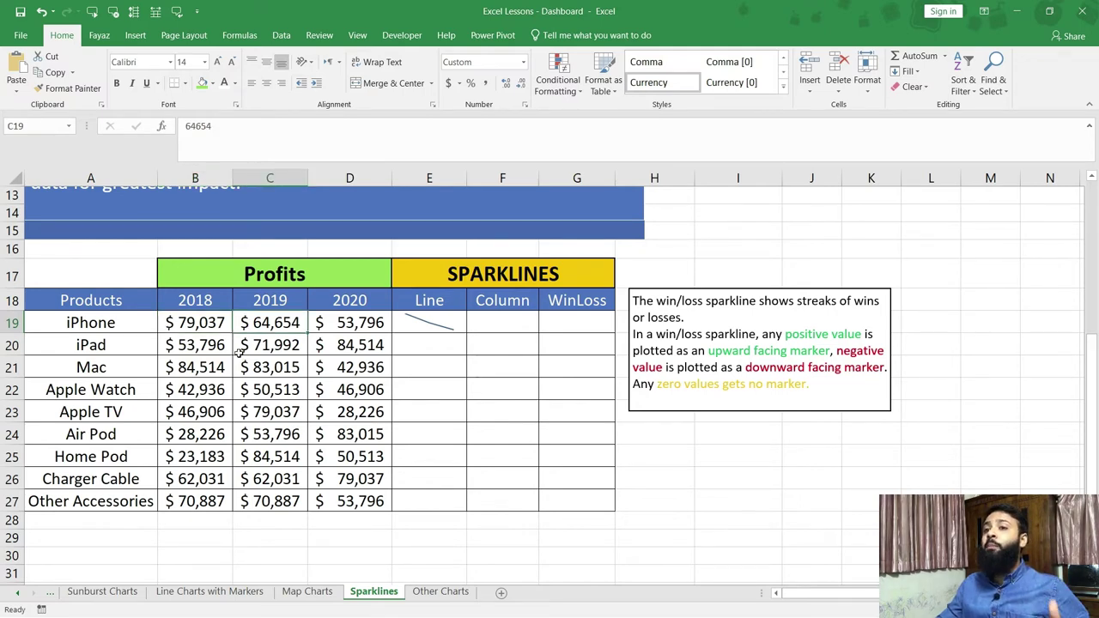
left_click(363, 326)
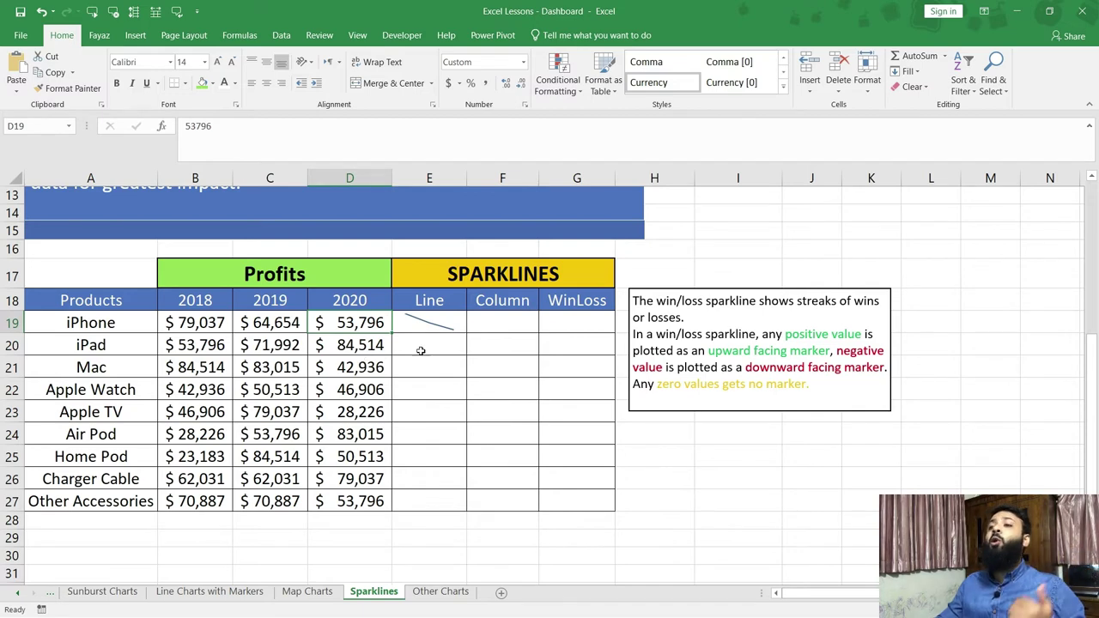
left_click(449, 324)
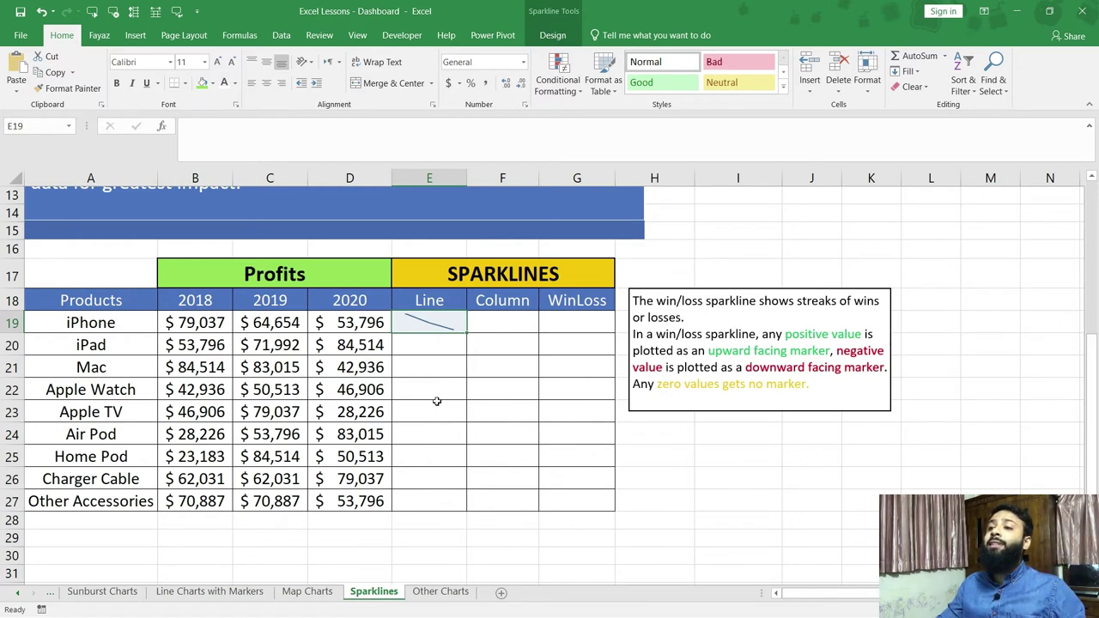
Step: Copy the E19 line sparkline down to E27 for every product, then select F19
left_click_drag(468, 335, 460, 513)
left_click(203, 346)
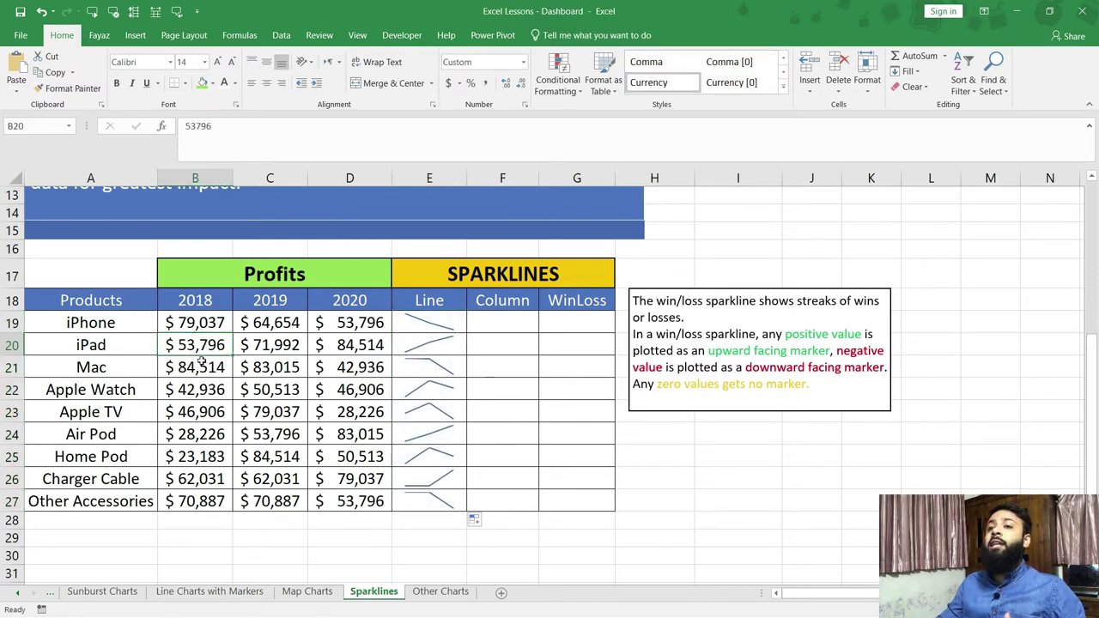
left_click(266, 351)
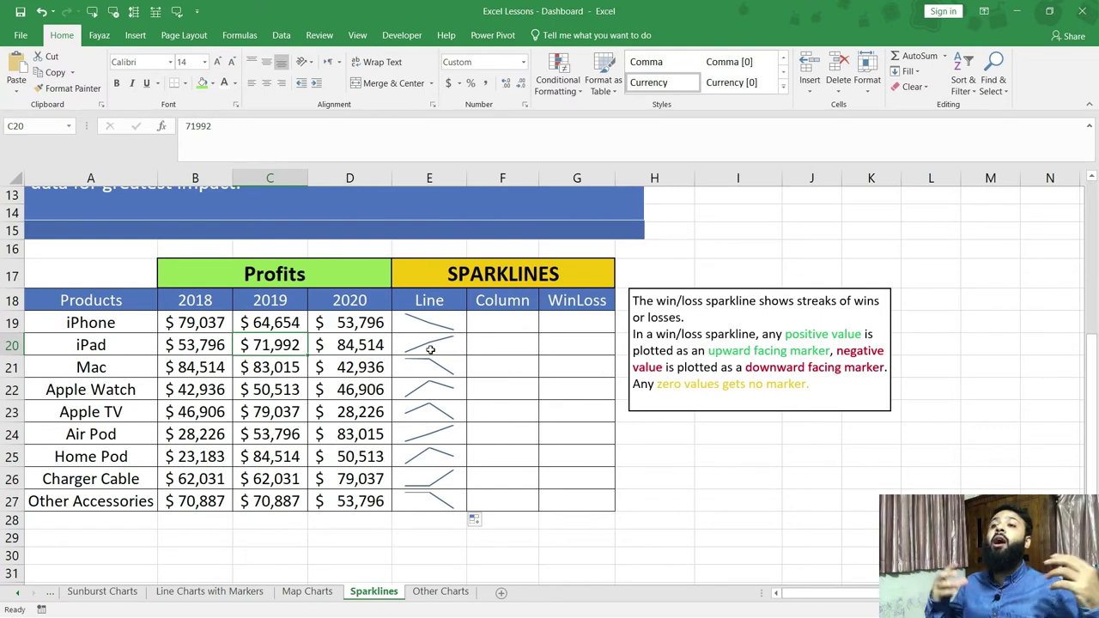
left_click(499, 329)
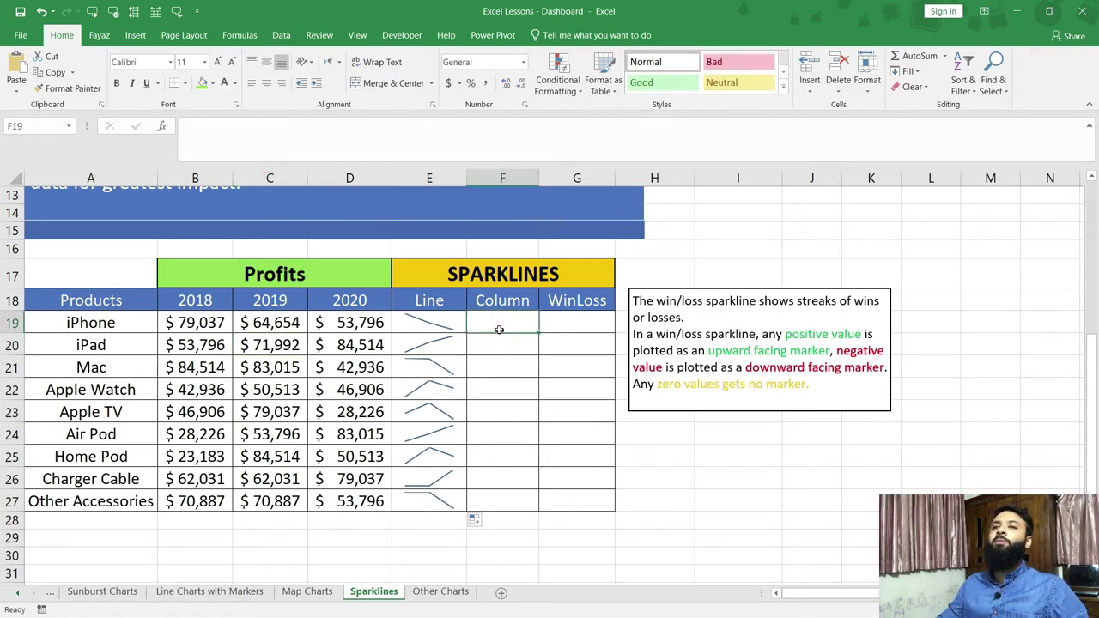
left_click(138, 36)
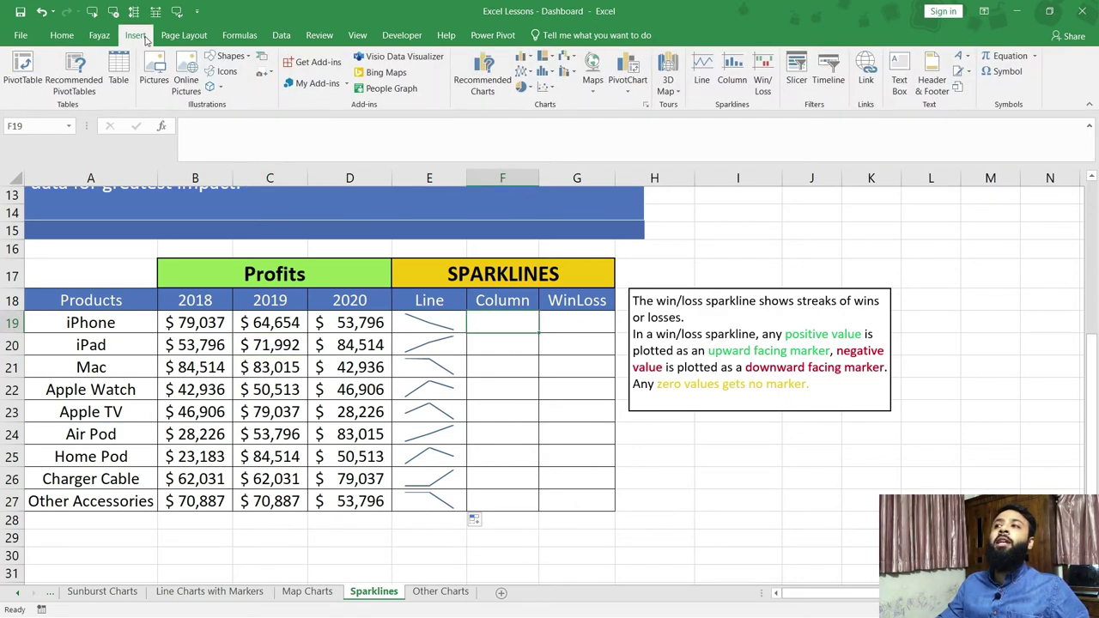
Step: Create a column sparkline in F19 from B19:D19 and copy it down to F27
left_click(734, 76)
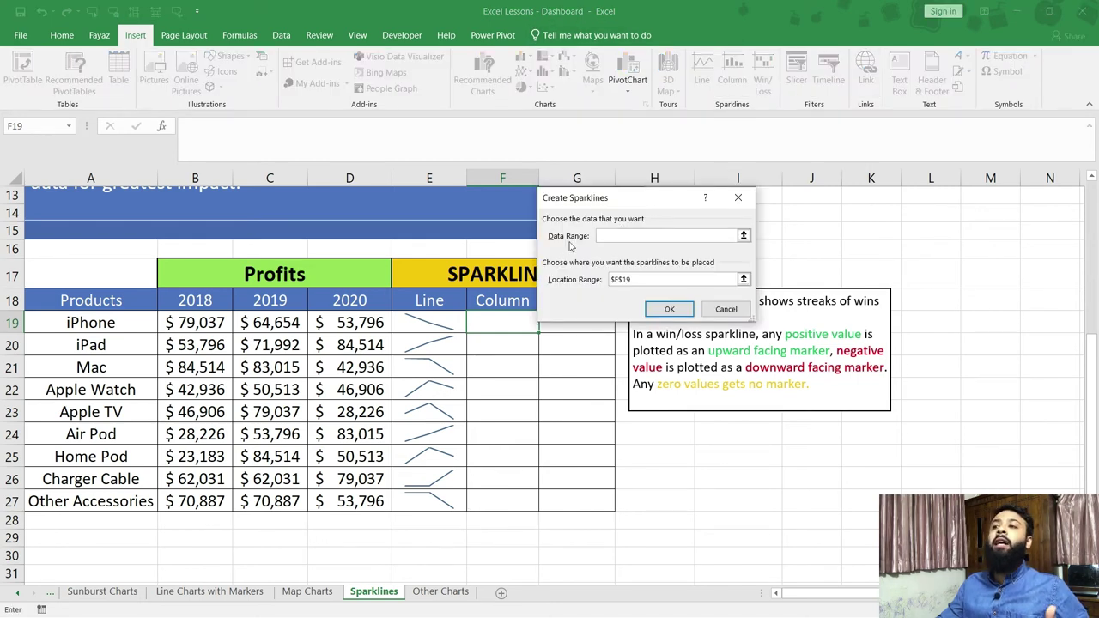
left_click_drag(205, 322, 330, 322)
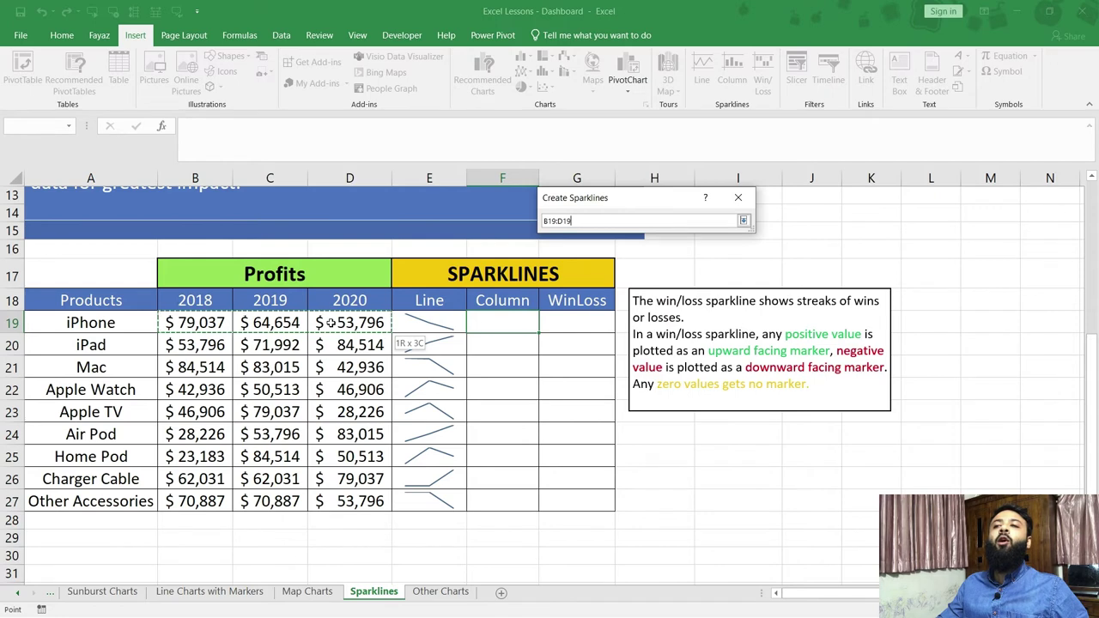
left_click(680, 312)
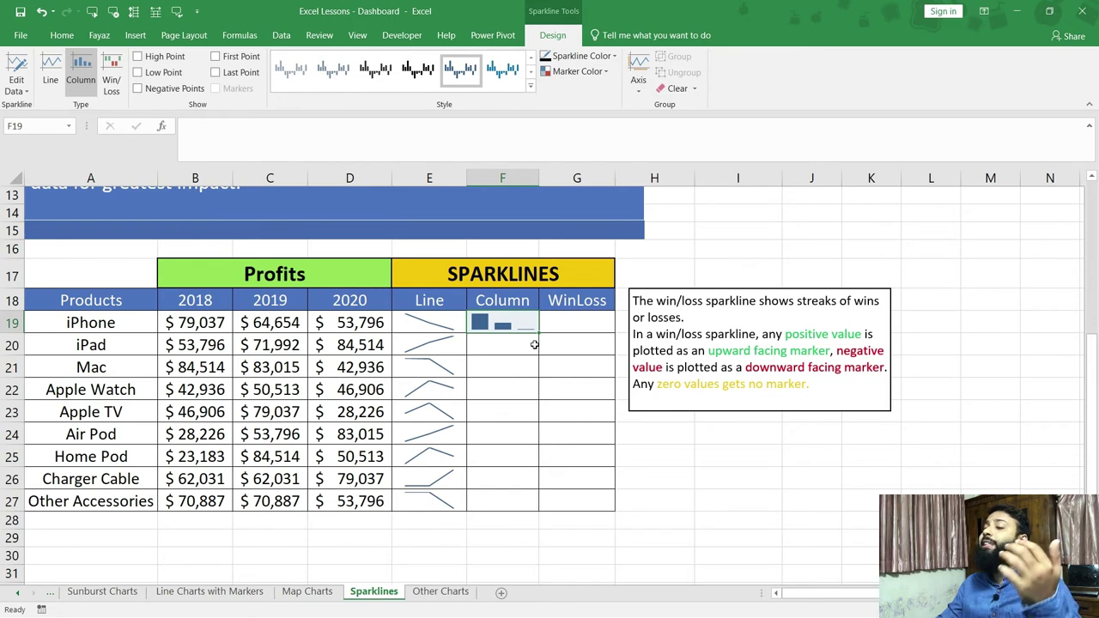
left_click_drag(537, 333, 527, 503)
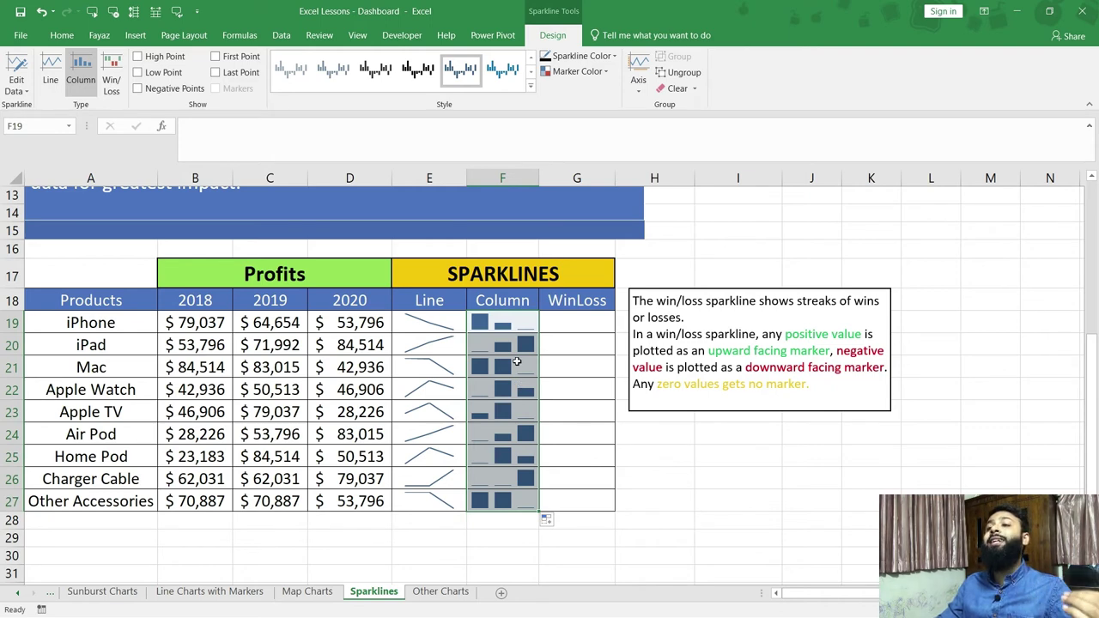
Step: Select G19 as the location for the win/loss sparkline
left_click(570, 320)
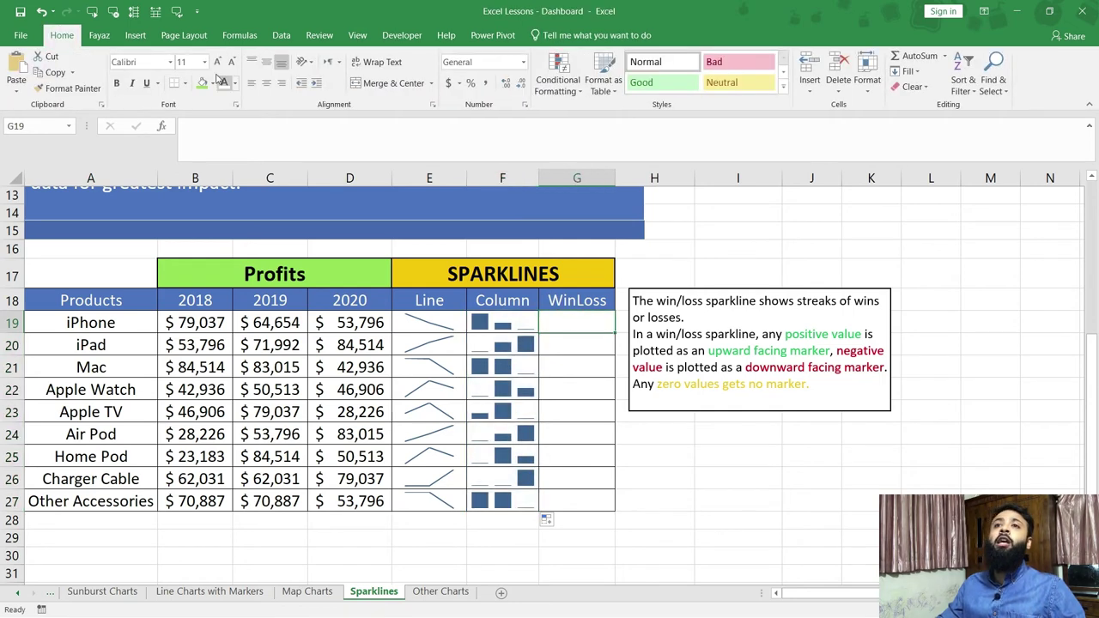
left_click(135, 35)
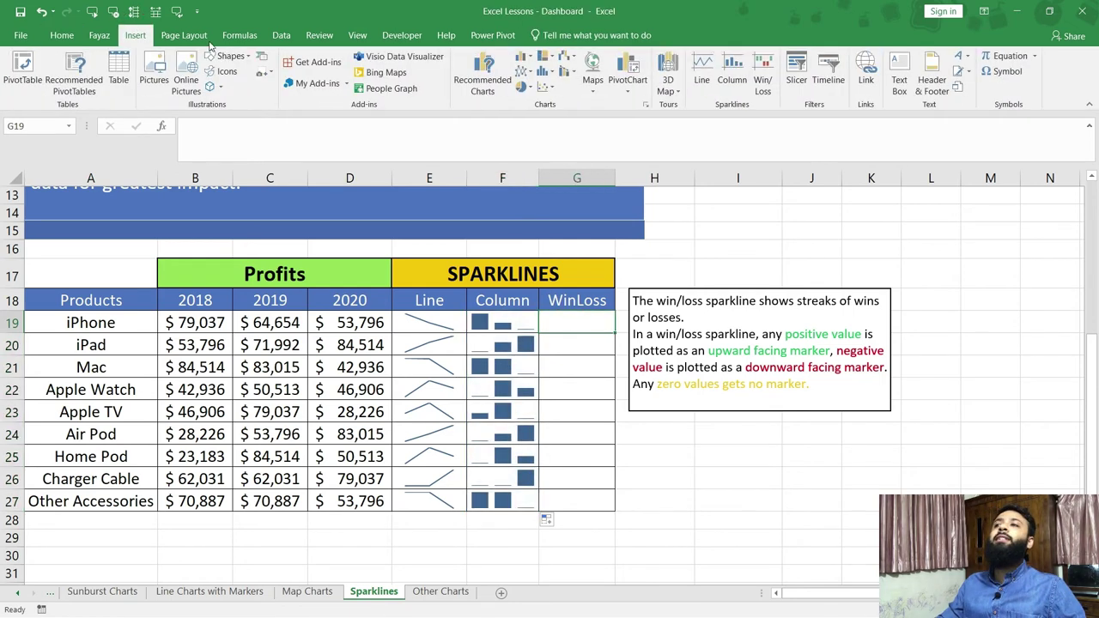
Step: Create a win/loss sparkline in G19 from iPhone's profits in B19:D19
left_click(763, 85)
left_click_drag(211, 320, 377, 323)
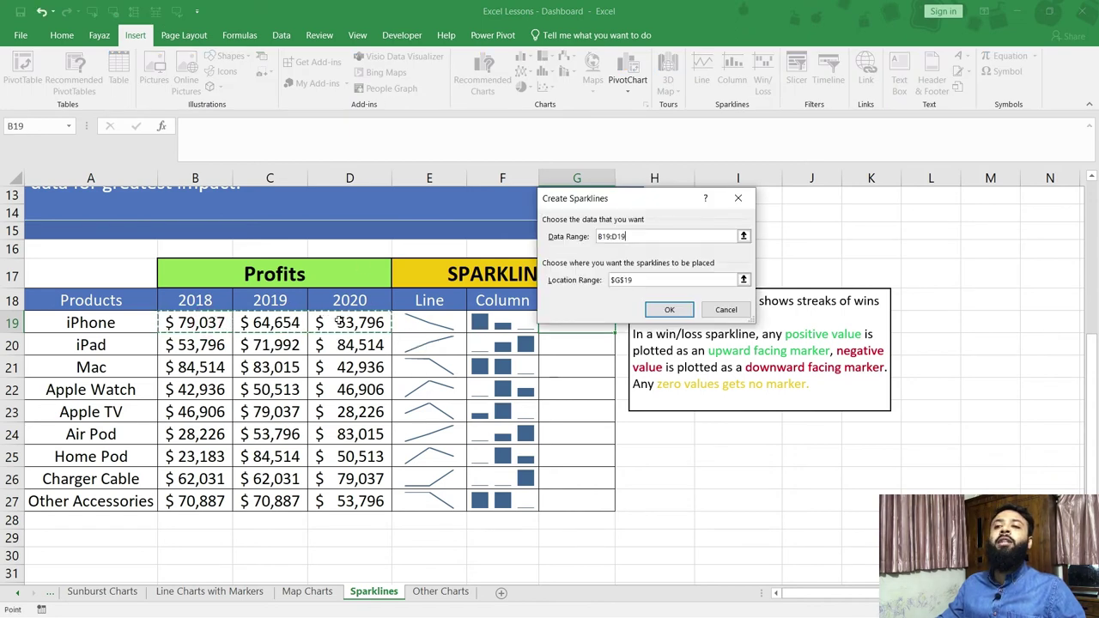
left_click(668, 310)
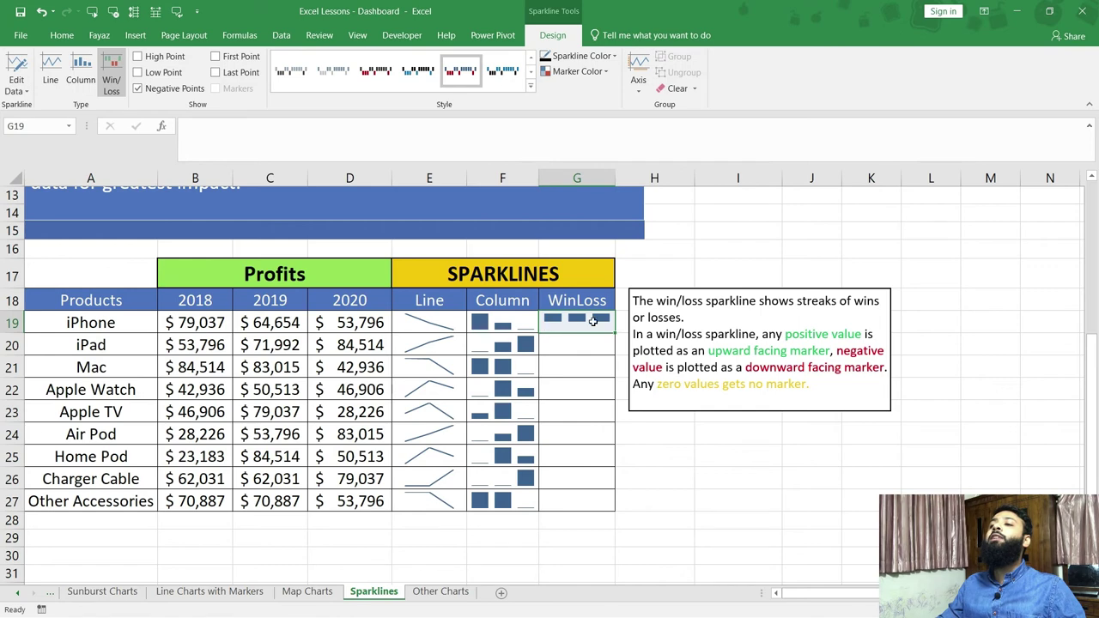
Step: Copy the G19 win/loss sparkline down to G27, then select iPhone's 2019 profit in C19
left_click_drag(612, 335, 607, 504)
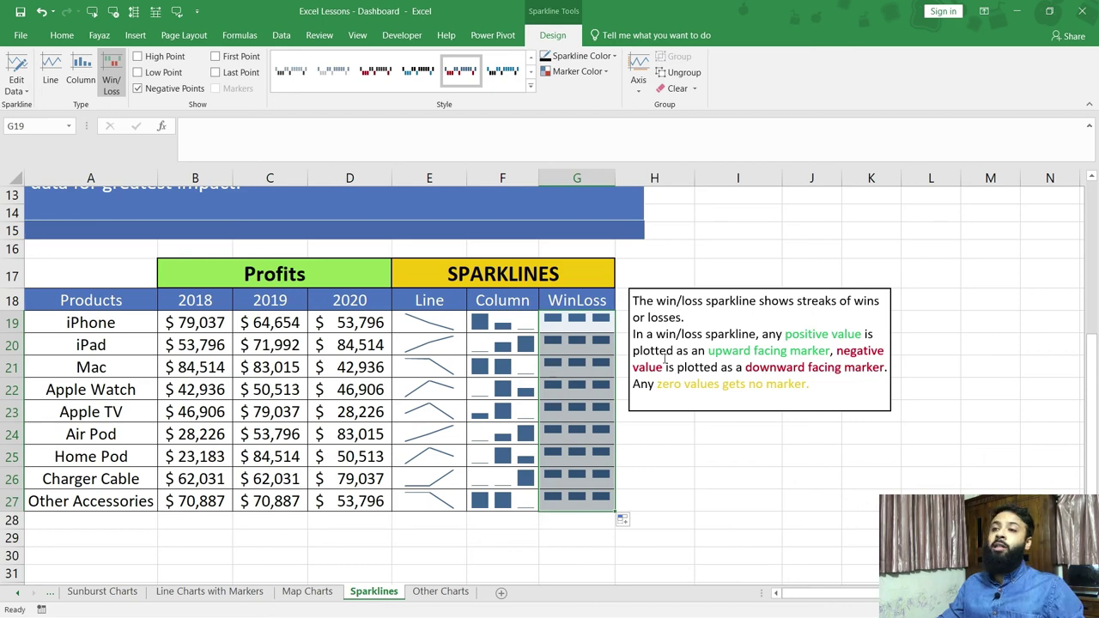
left_click(293, 329)
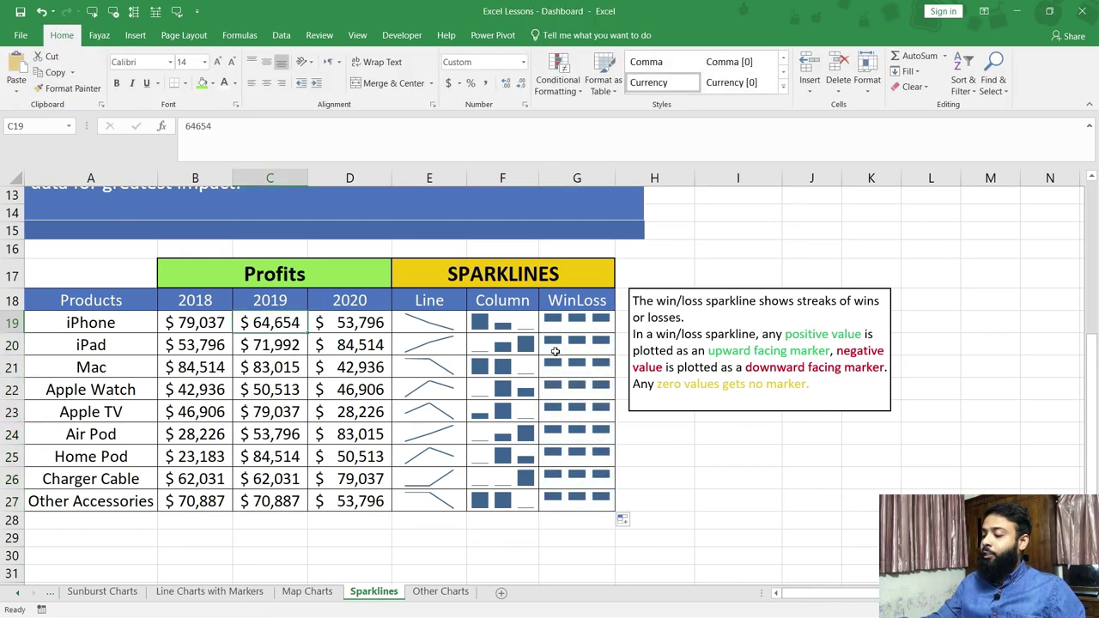
Step: Change iPhone's 2019 profit in C19 to -2 and its 2020 profit in D19 to 0
type("-2")
key("Return")
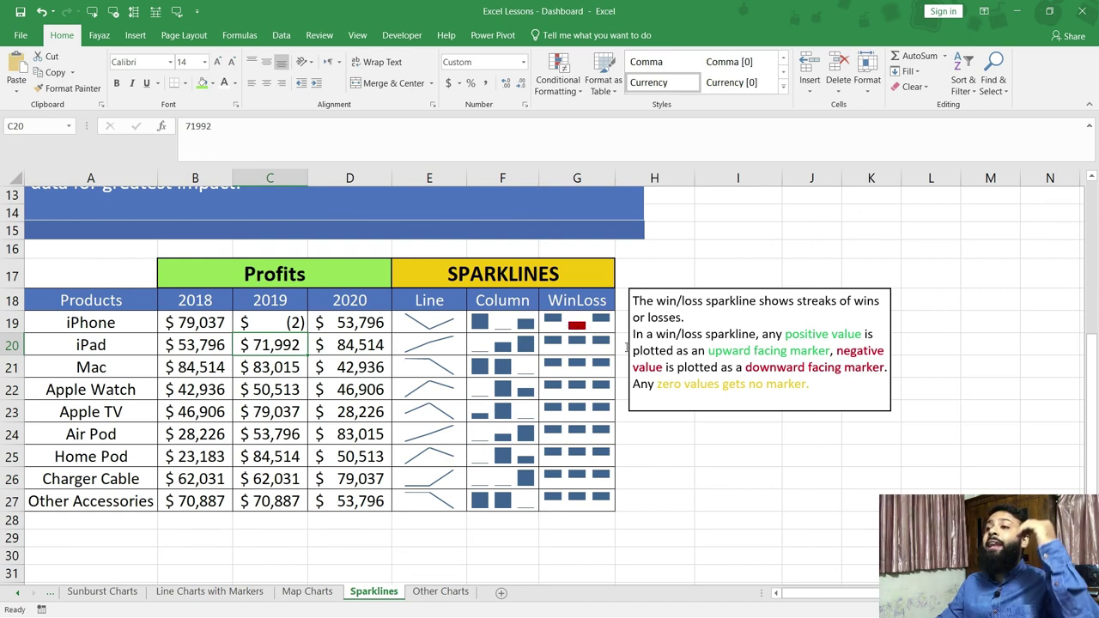
left_click(368, 328)
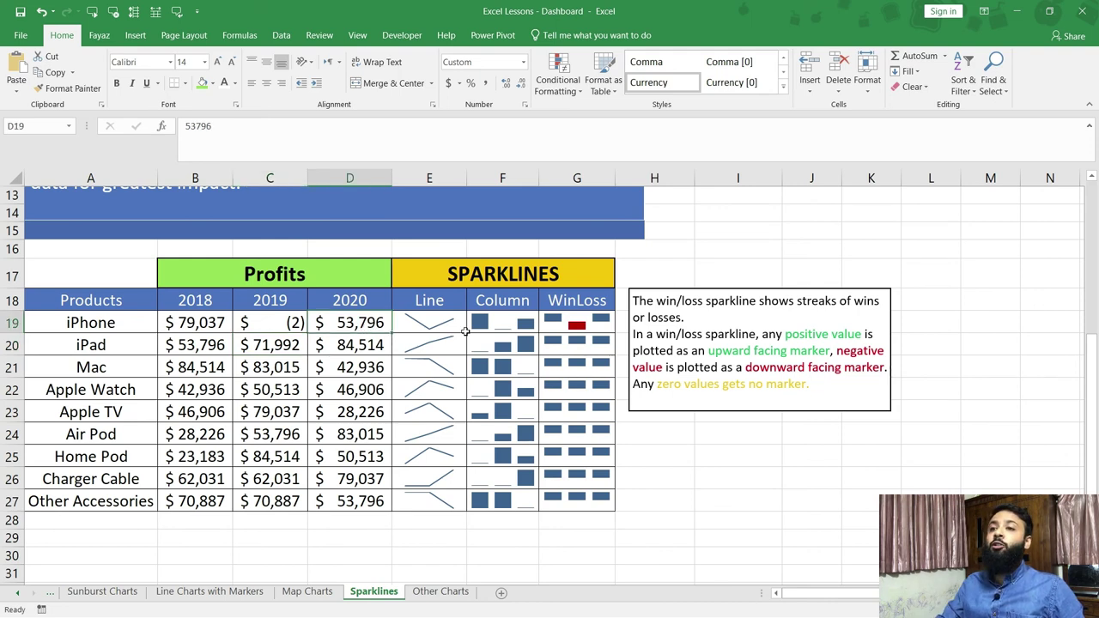
type("0")
key("Return")
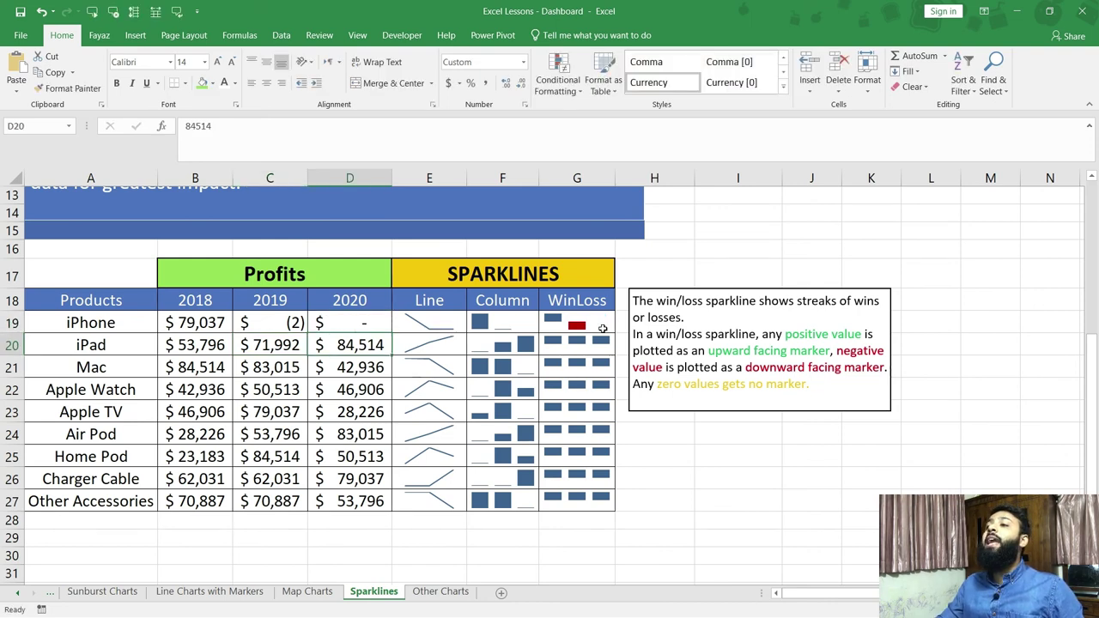